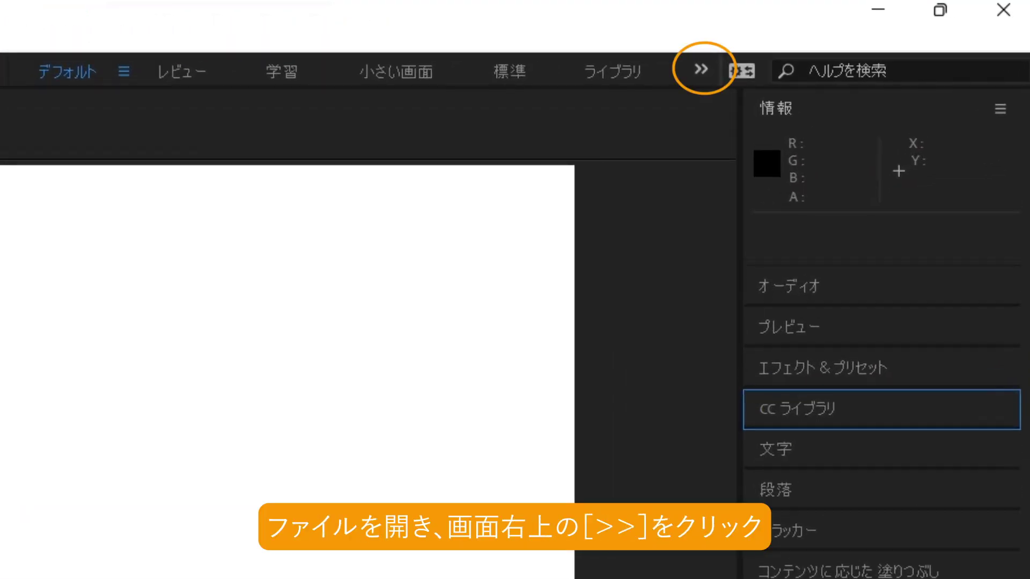
Switch the workspace to Text (テキスト) from the workspace overflow list
{"action": "left_click", "coordinate": [702, 61]}
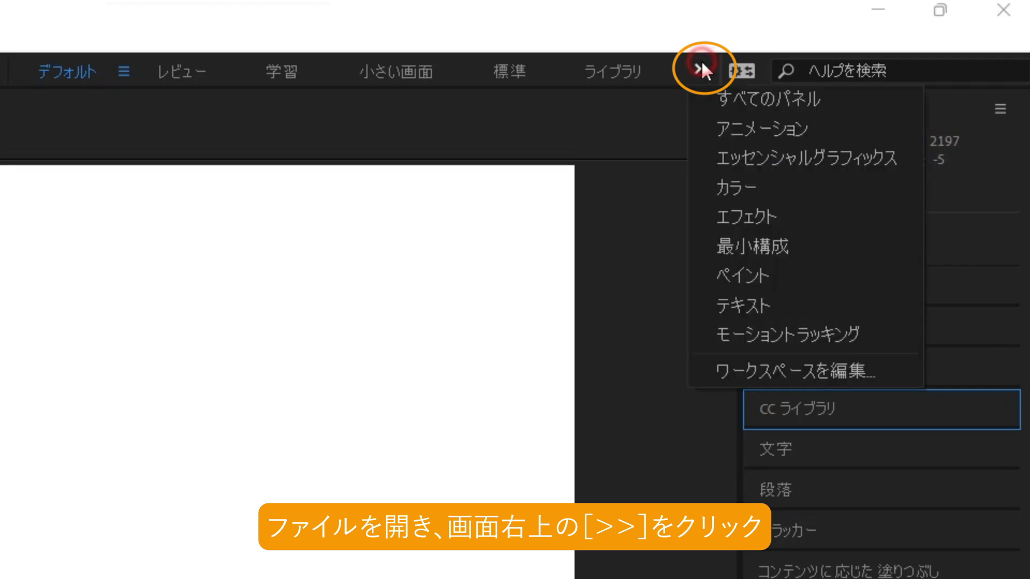
{"action": "left_click", "coordinate": [723, 304]}
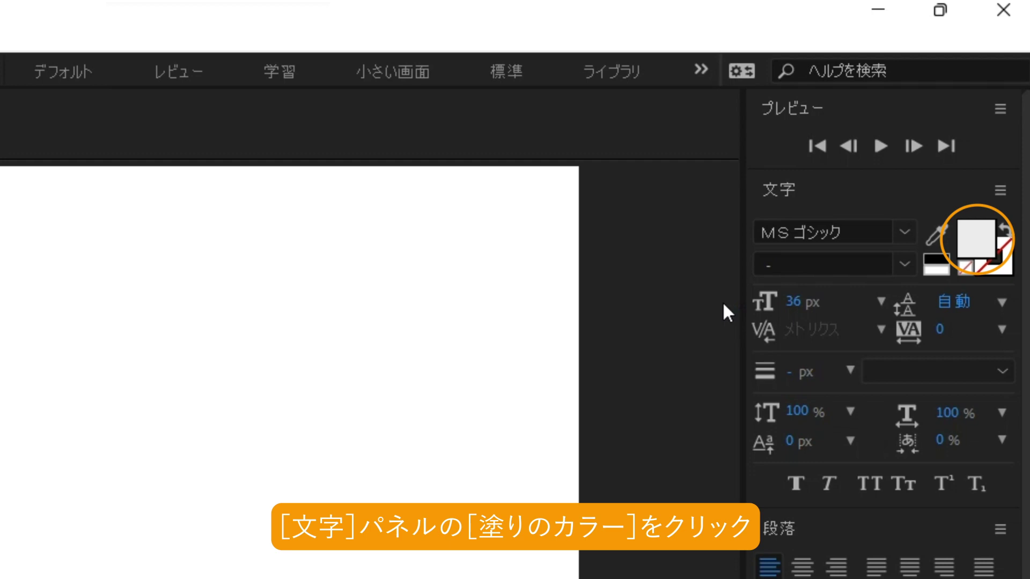
Set the Character panel fill colour to hex 3E567B and confirm it
{"action": "left_click", "coordinate": [979, 235]}
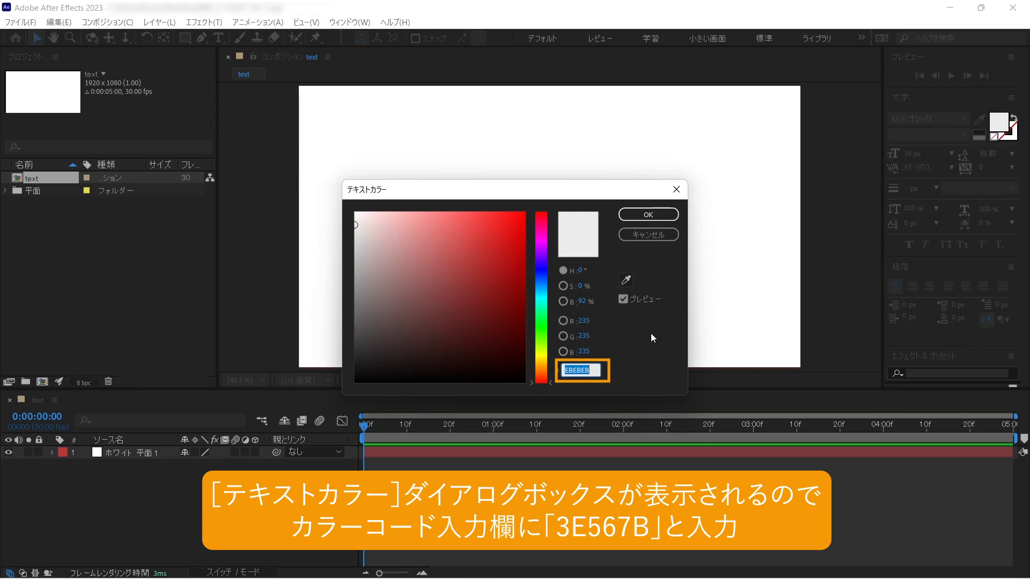
{"action": "type", "text": "3"}
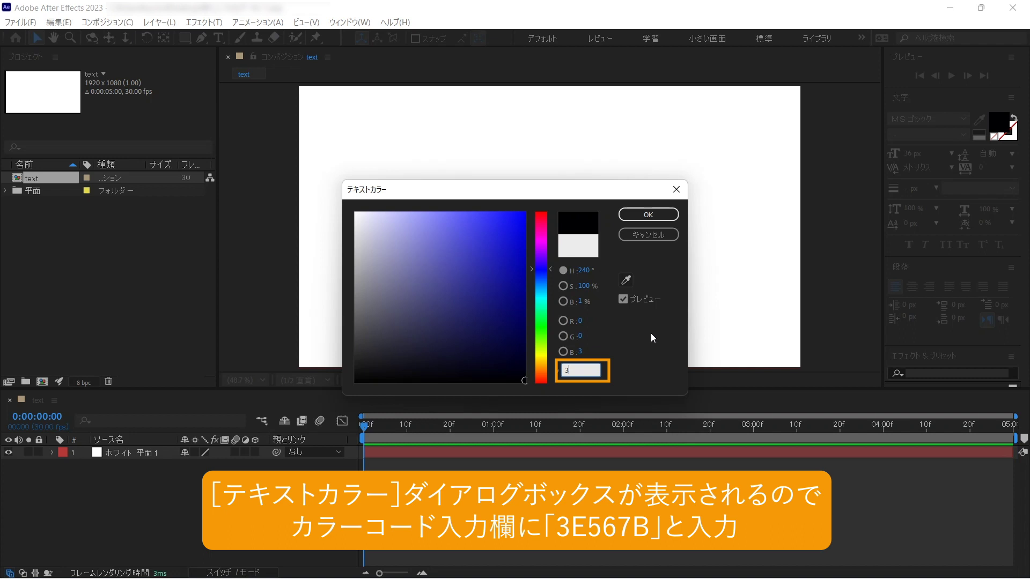
{"action": "type", "text": "E567"}
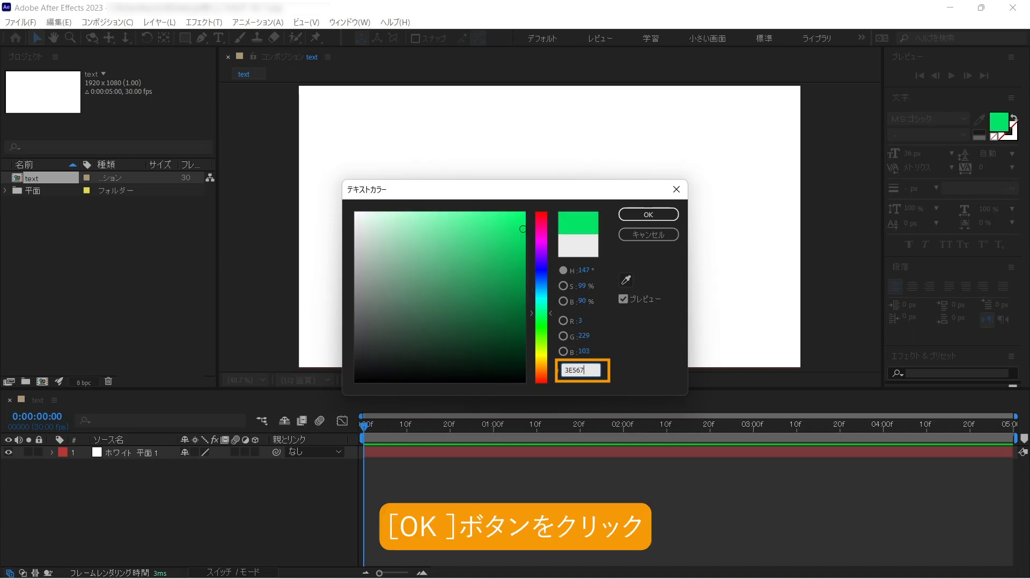
{"action": "type", "text": "B"}
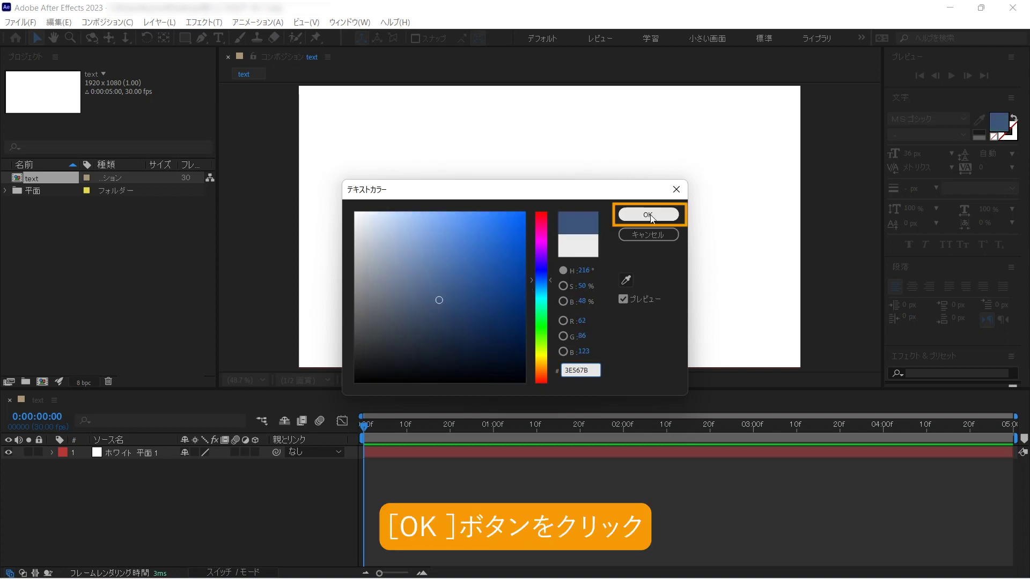
{"action": "left_click", "coordinate": [649, 215]}
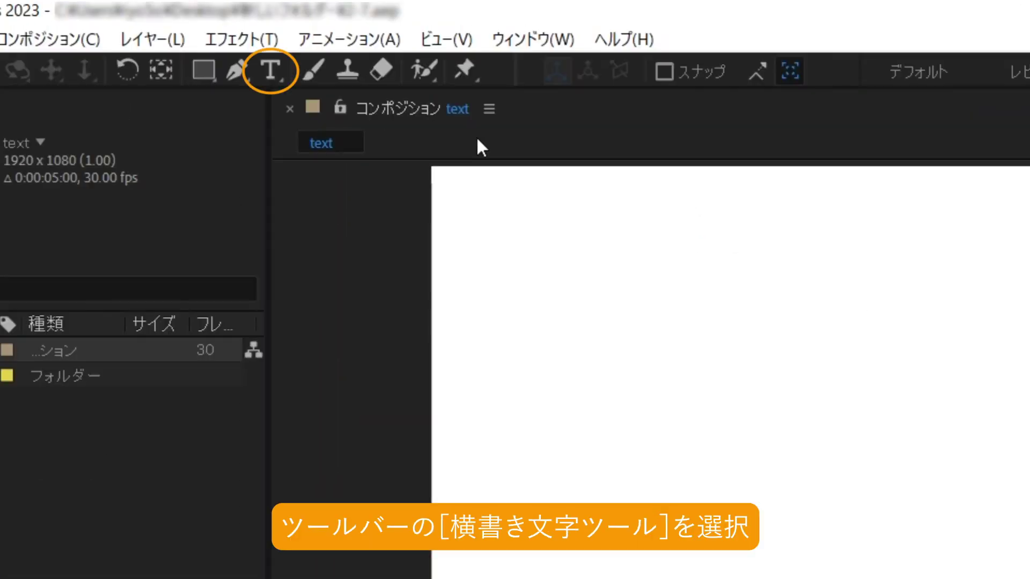
Create a horizontal text layer near the composition's top reading 'MOTIONGRAPHICS'
{"action": "left_click", "coordinate": [271, 70]}
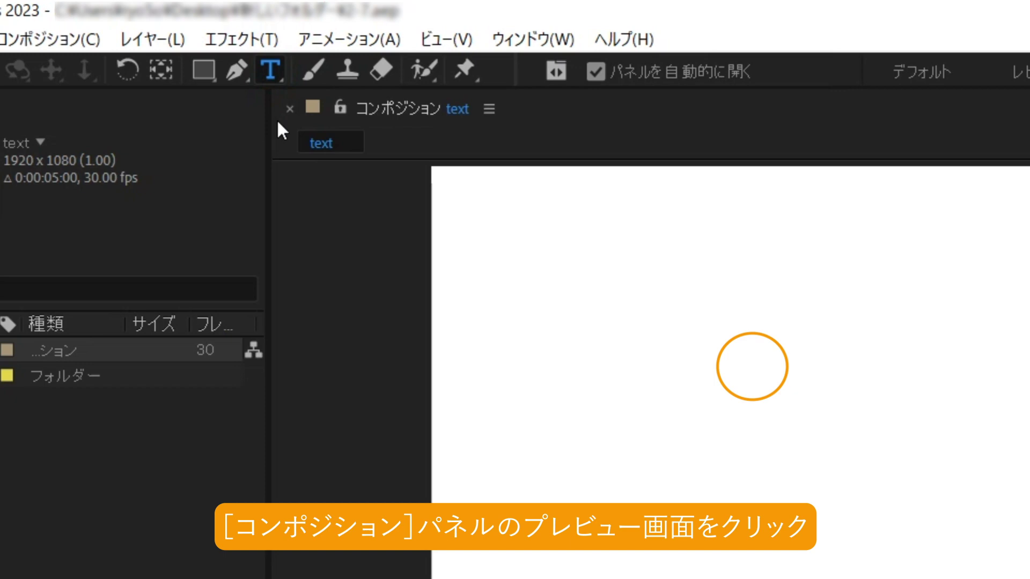
{"action": "left_click", "coordinate": [736, 357]}
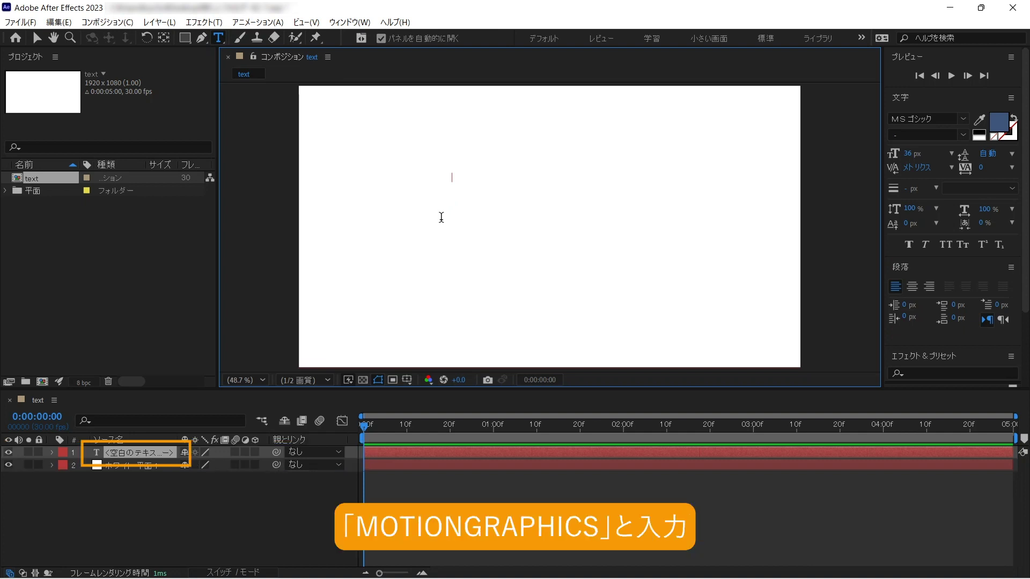
{"action": "type", "text": "MOTIONGRAPHICS"}
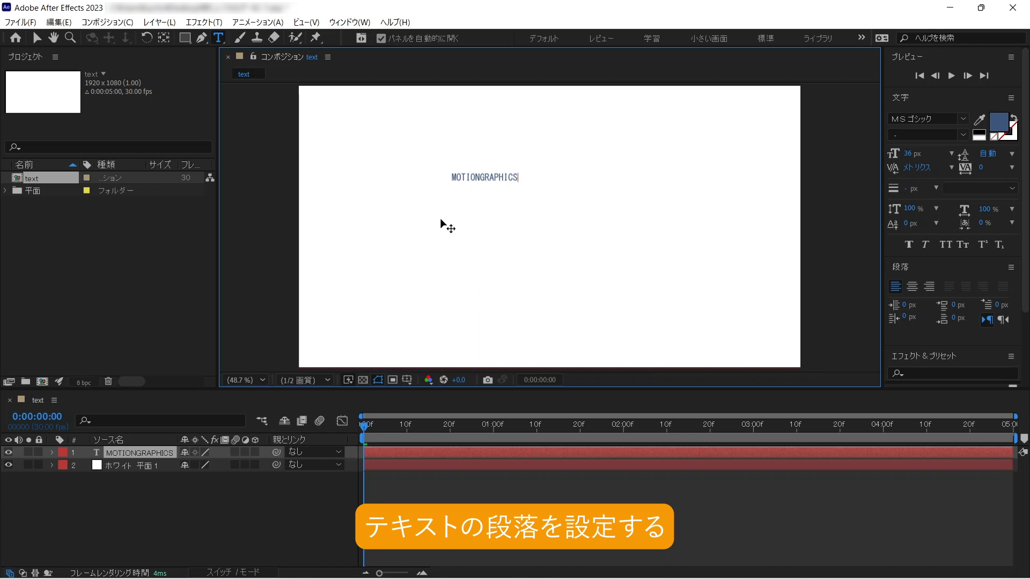
Select the MOTIONGRAPHICS layer and apply Center Text alignment
{"action": "left_click", "coordinate": [120, 453]}
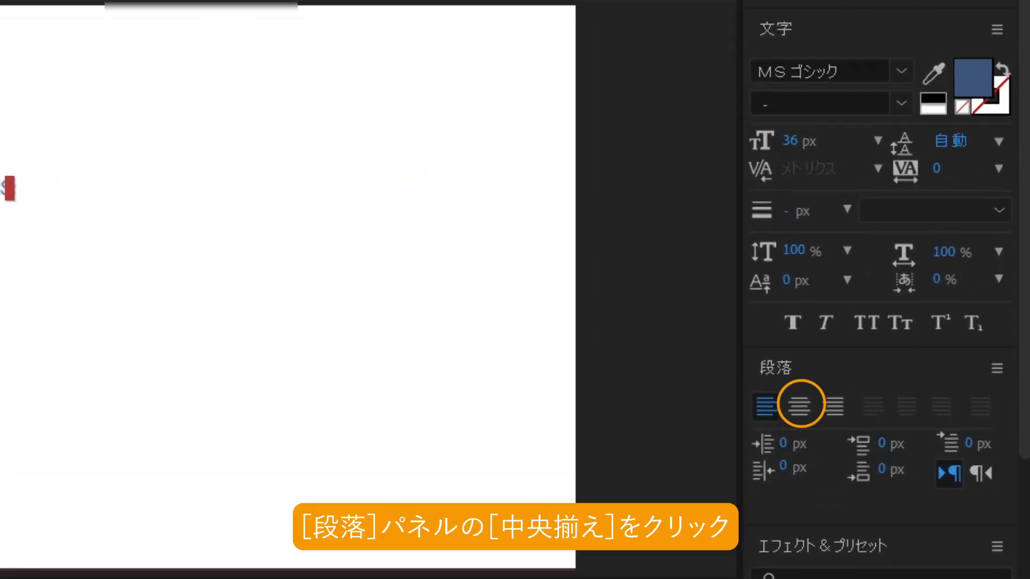
{"action": "left_click", "coordinate": [800, 405]}
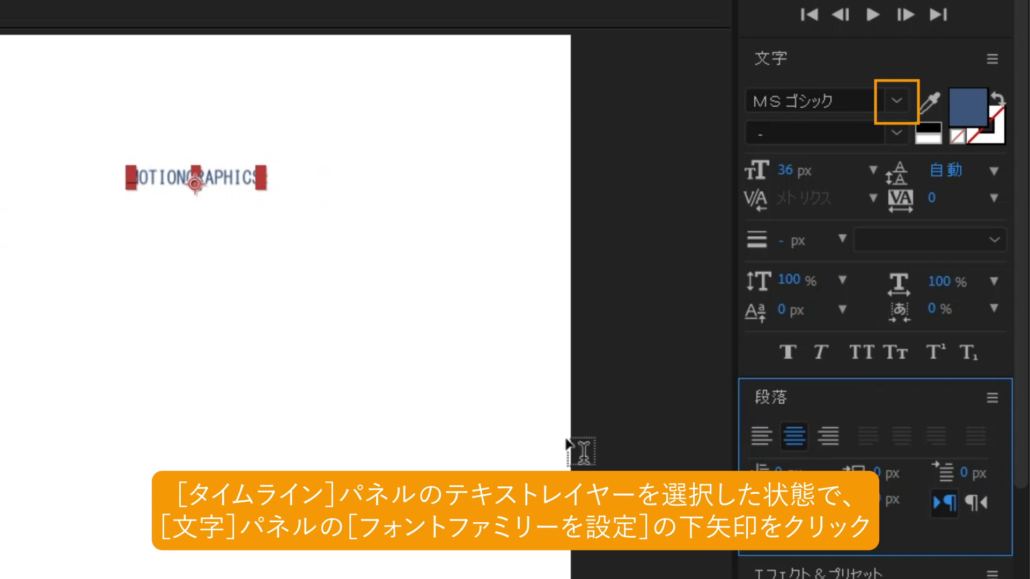
Set the MOTIONGRAPHICS font family to Open Sans with the Bold style
{"action": "left_click", "coordinate": [891, 98]}
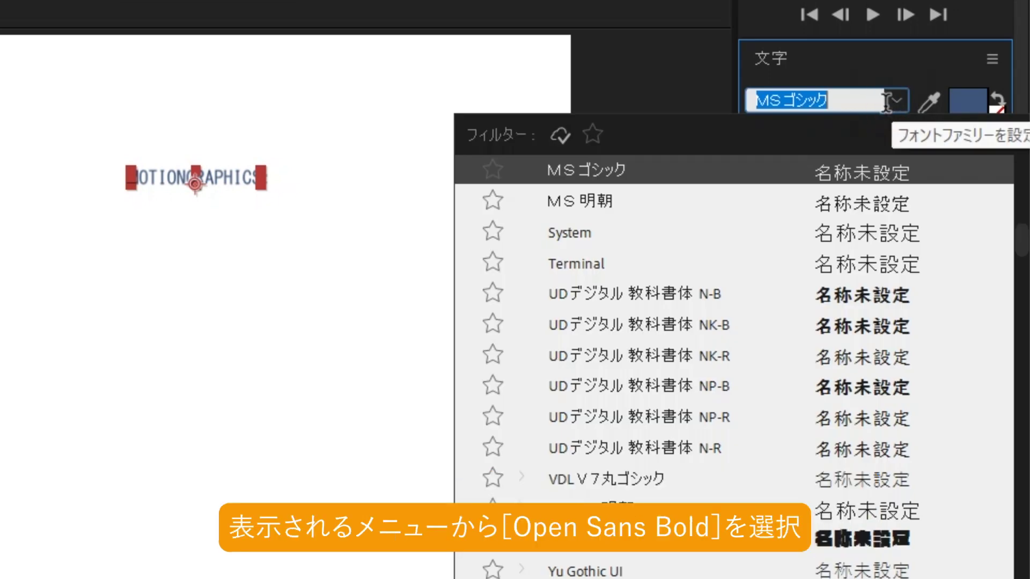
{"action": "scroll", "coordinate": [723, 397], "scroll_direction": "down", "scroll_amount": 5}
{"action": "scroll", "coordinate": [720, 398], "scroll_direction": "down", "scroll_amount": 5}
{"action": "scroll", "coordinate": [718, 396], "scroll_direction": "down", "scroll_amount": 5}
{"action": "scroll", "coordinate": [719, 394], "scroll_direction": "down", "scroll_amount": 5}
{"action": "scroll", "coordinate": [719, 394], "scroll_direction": "down", "scroll_amount": 5}
{"action": "scroll", "coordinate": [719, 395], "scroll_direction": "down", "scroll_amount": 5}
{"action": "scroll", "coordinate": [719, 395], "scroll_direction": "down", "scroll_amount": 5}
{"action": "scroll", "coordinate": [719, 395], "scroll_direction": "down", "scroll_amount": 5}
{"action": "scroll", "coordinate": [718, 395], "scroll_direction": "down", "scroll_amount": 5}
{"action": "scroll", "coordinate": [719, 394], "scroll_direction": "down", "scroll_amount": 3}
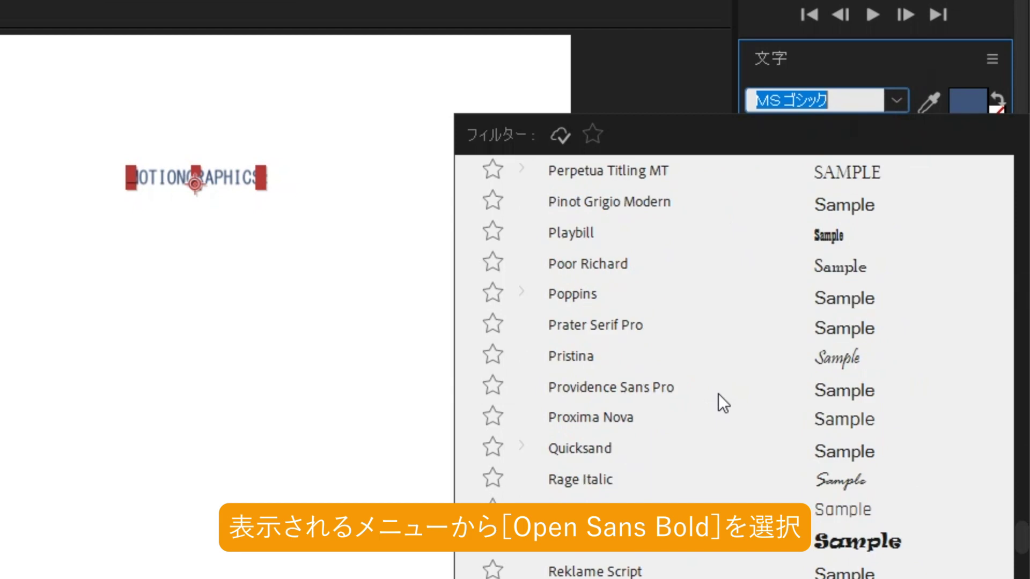
{"action": "scroll", "coordinate": [718, 395], "scroll_direction": "up", "scroll_amount": 1}
{"action": "scroll", "coordinate": [719, 395], "scroll_direction": "up", "scroll_amount": 2}
{"action": "scroll", "coordinate": [718, 395], "scroll_direction": "up", "scroll_amount": 3}
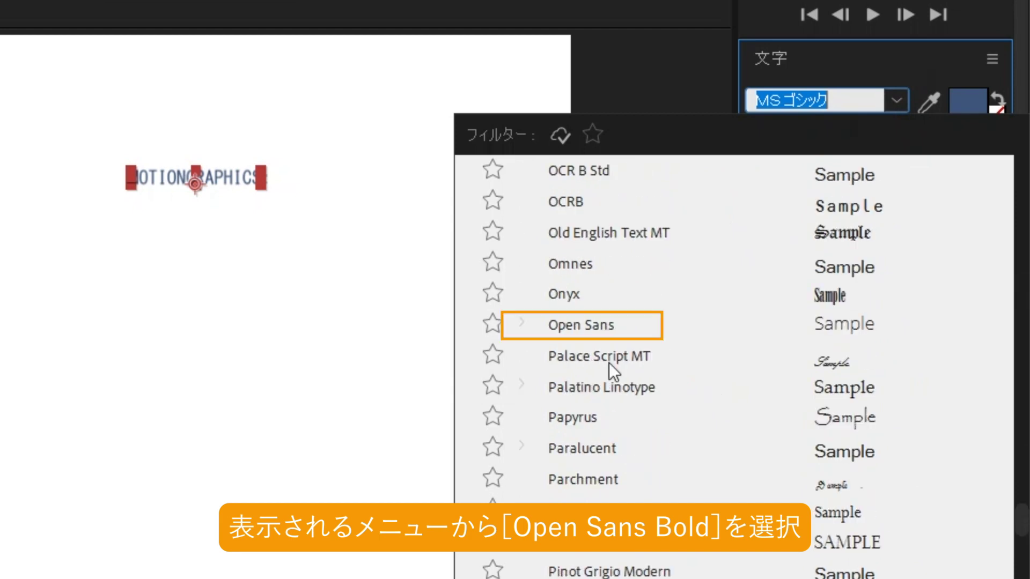
{"action": "left_click", "coordinate": [521, 326]}
{"action": "left_click", "coordinate": [592, 418]}
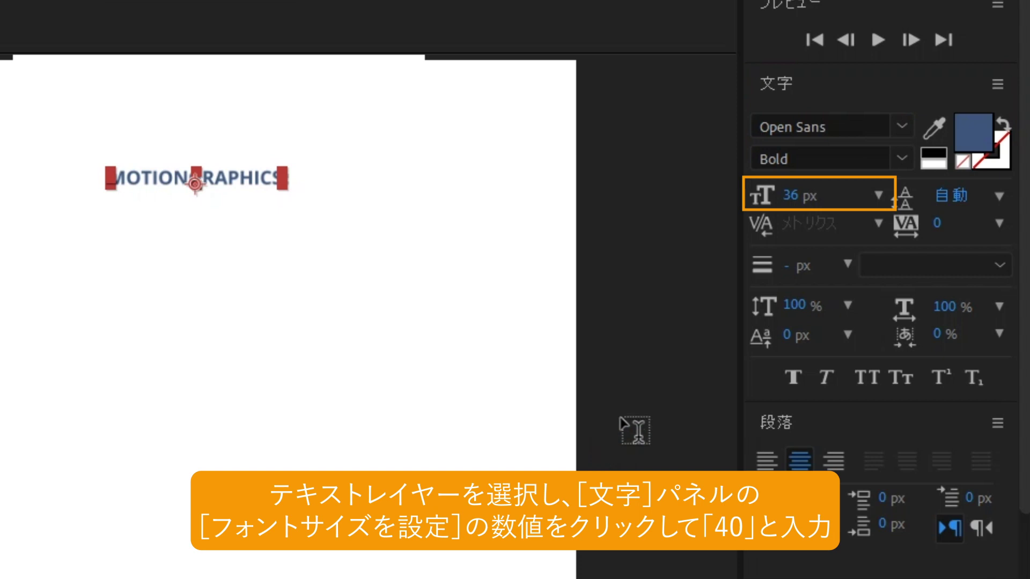
Change the MOTIONGRAPHICS font size in the Character panel to 40 px
{"action": "left_click", "coordinate": [793, 196]}
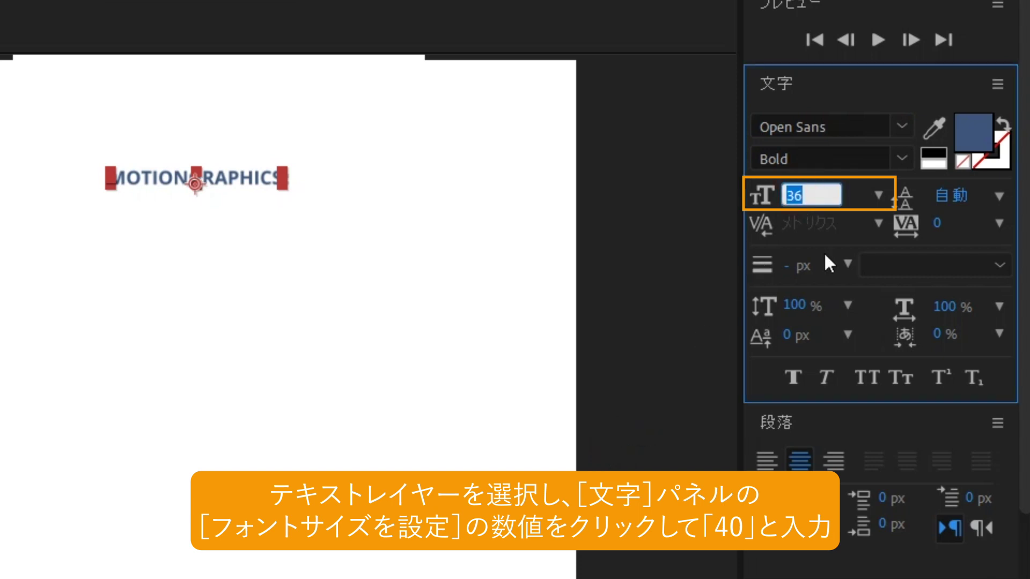
{"action": "type", "text": "40"}
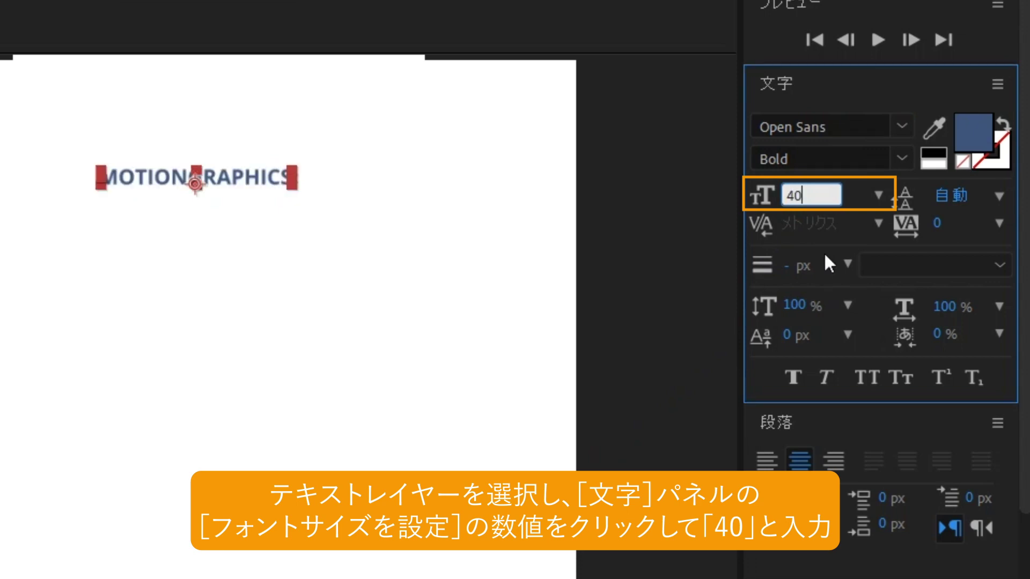
{"action": "key", "text": "Return"}
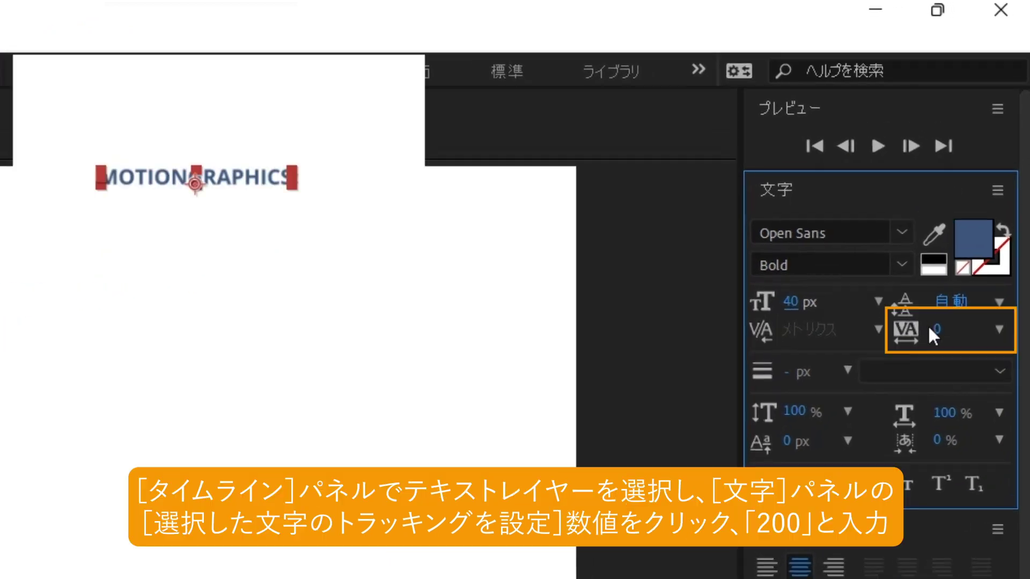
Enter 200 as the Character panel tracking value for MOTIONGRAPHICS
{"action": "left_click", "coordinate": [982, 169]}
{"action": "left_click", "coordinate": [937, 334]}
{"action": "type", "text": "200"}
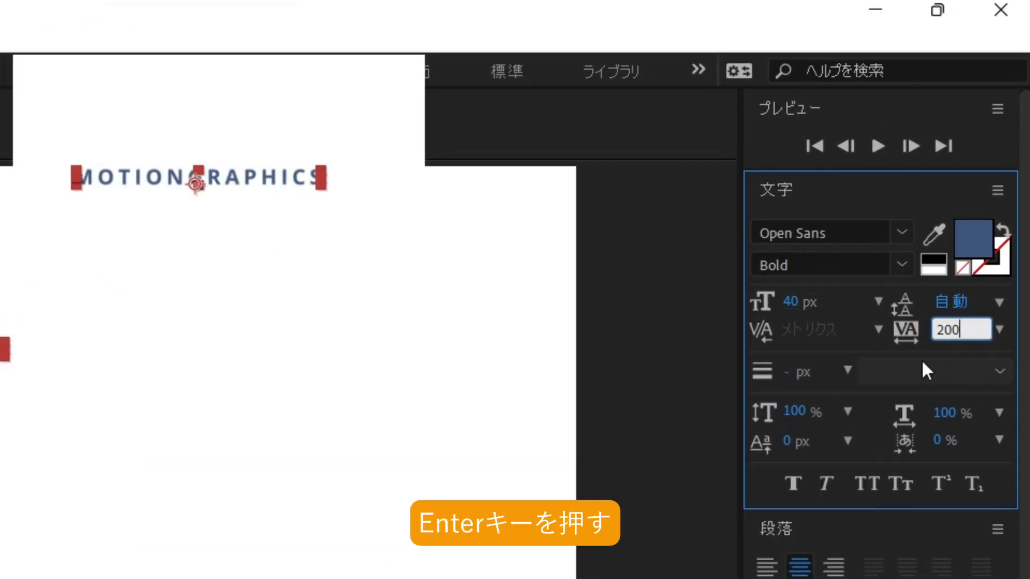
{"action": "key", "text": "Return"}
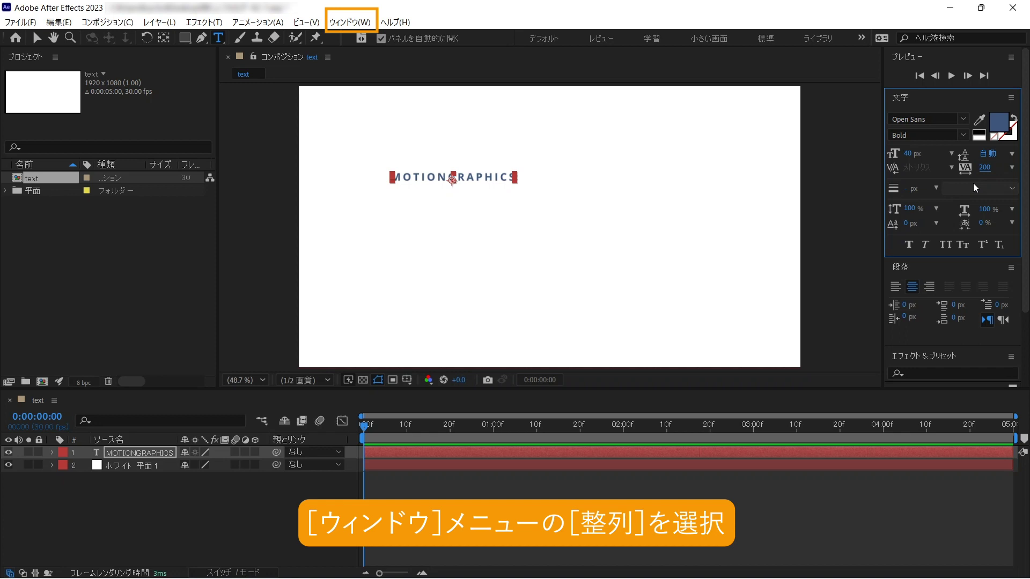
Show the Align panel and horizontally centre the MOTIONGRAPHICS layer in the composition
{"action": "left_click", "coordinate": [344, 23]}
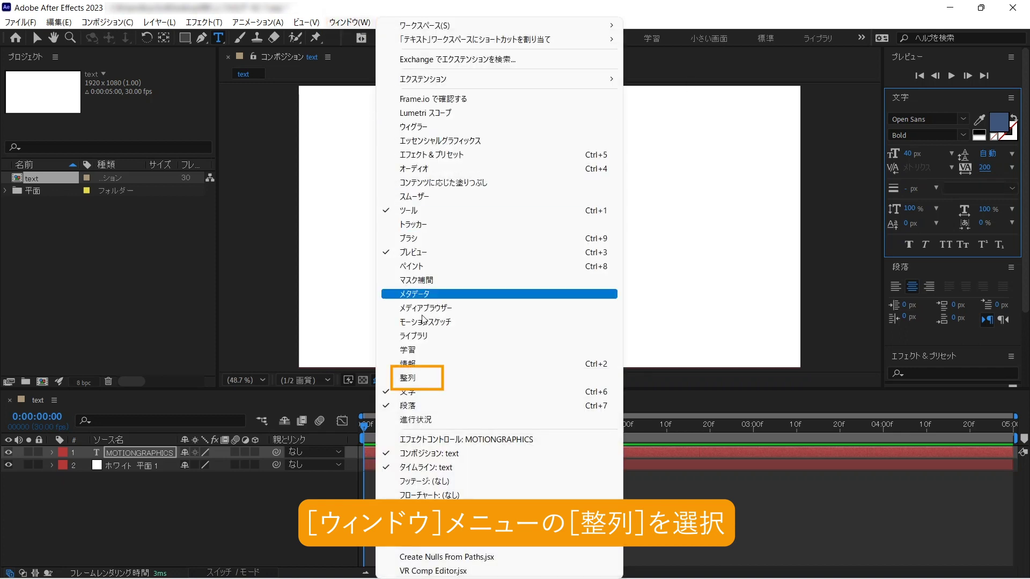
{"action": "left_click", "coordinate": [424, 377]}
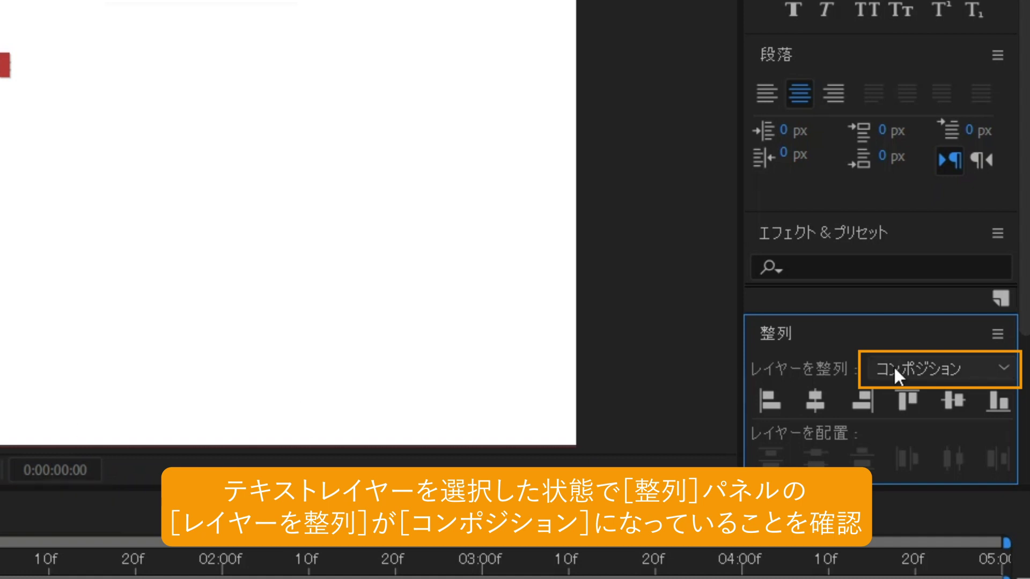
{"action": "left_click", "coordinate": [818, 398]}
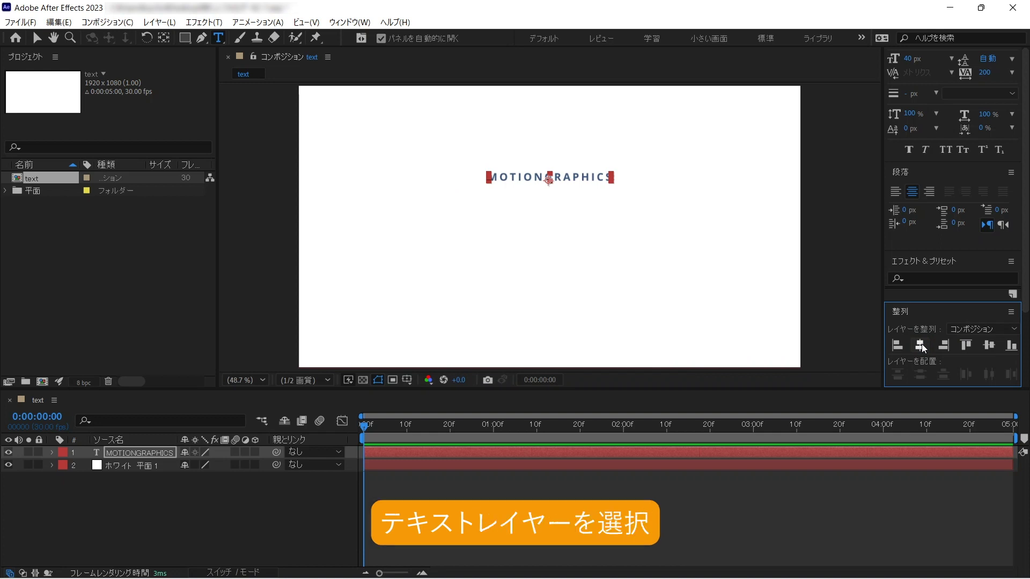
{"action": "left_click", "coordinate": [153, 455]}
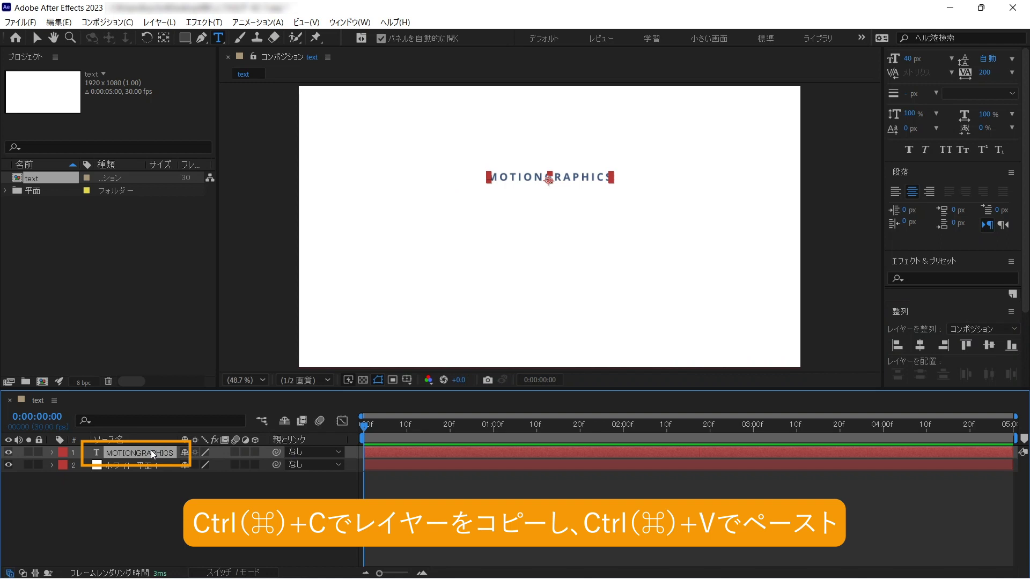
Copy-paste the MOTIONGRAPHICS layer and drag the copy straight down below the original
{"action": "key", "text": "ctrl+c"}
{"action": "key", "text": "ctrl+v"}
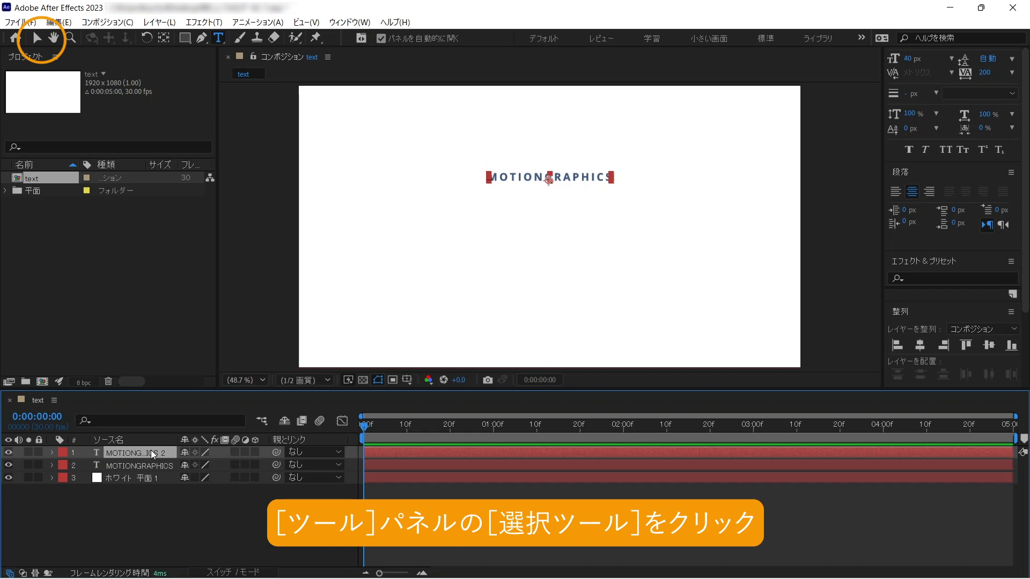
{"action": "left_click", "coordinate": [38, 39]}
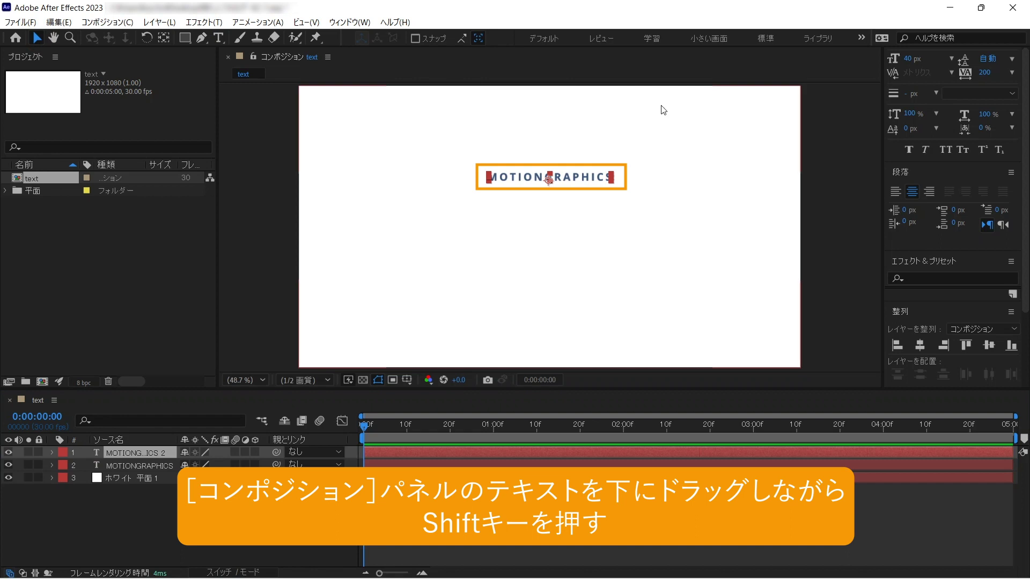
{"action": "left_click_drag", "start_coordinate": [573, 192], "coordinate": [572, 213]}
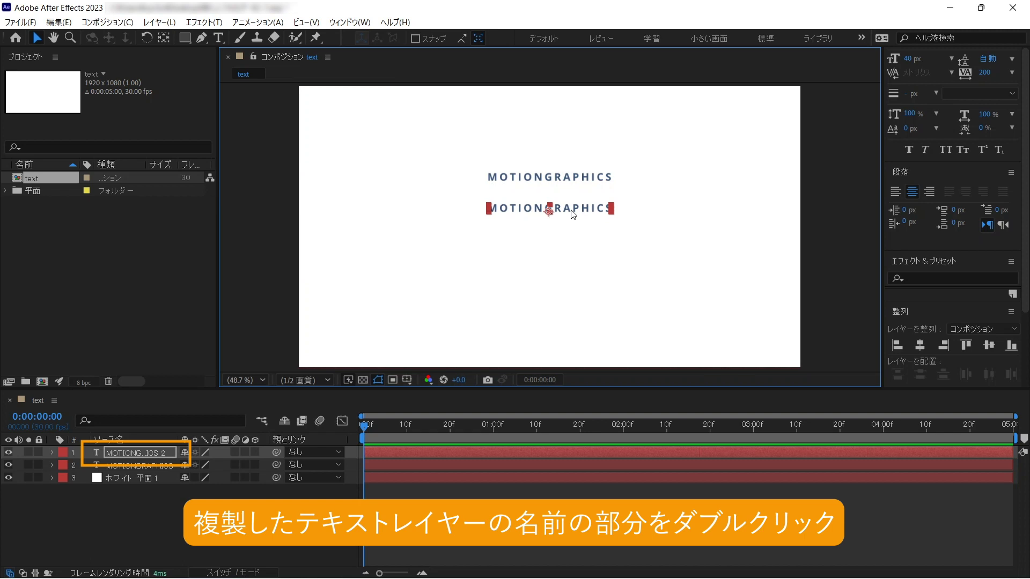
Retype the duplicate layer's text as SHOWREEL, deleting the stray extra E
{"action": "double_click", "coordinate": [152, 458]}
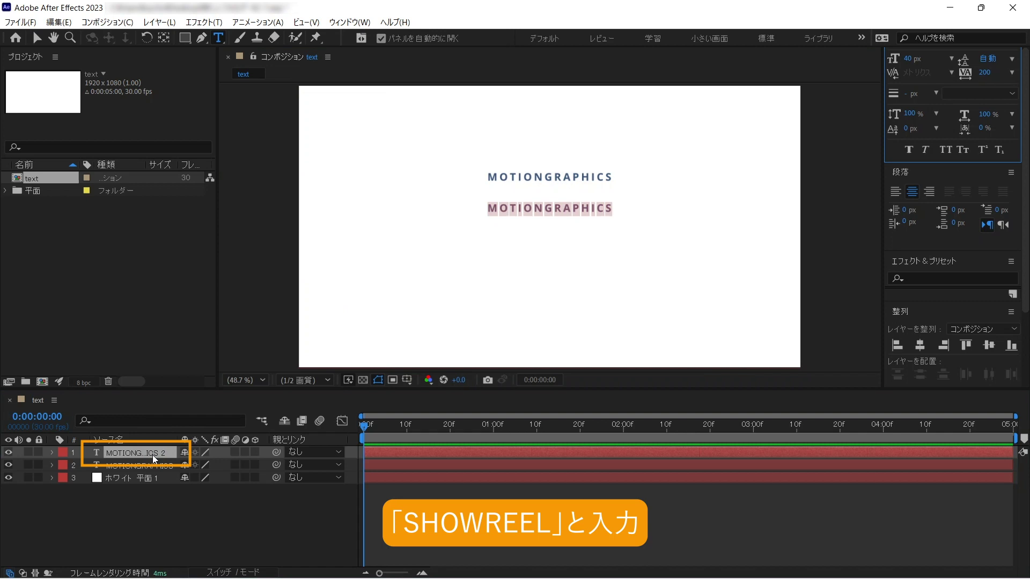
{"action": "type", "text": "SH"}
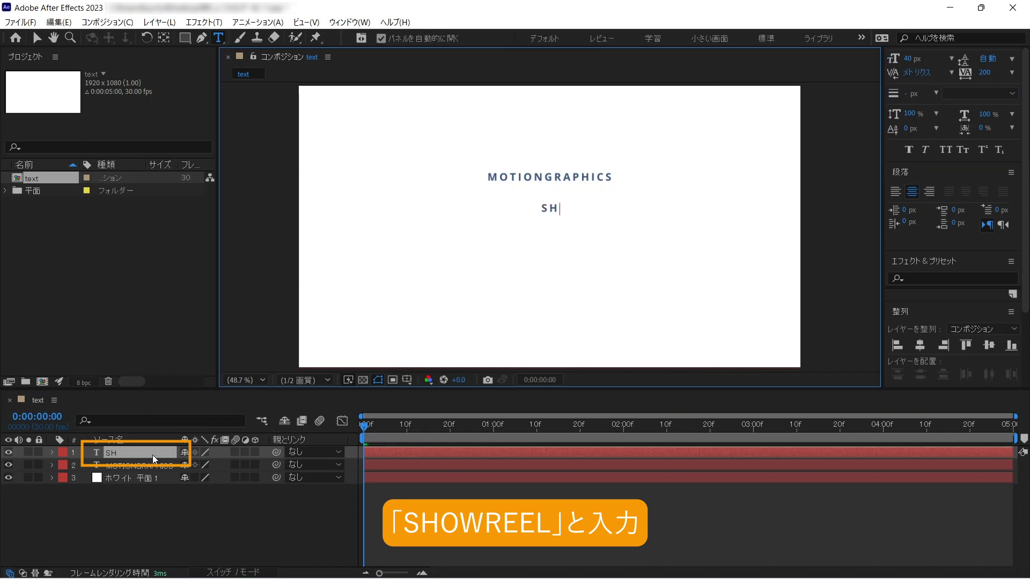
{"action": "type", "text": "OEW"}
{"action": "type", "text": "REE"}
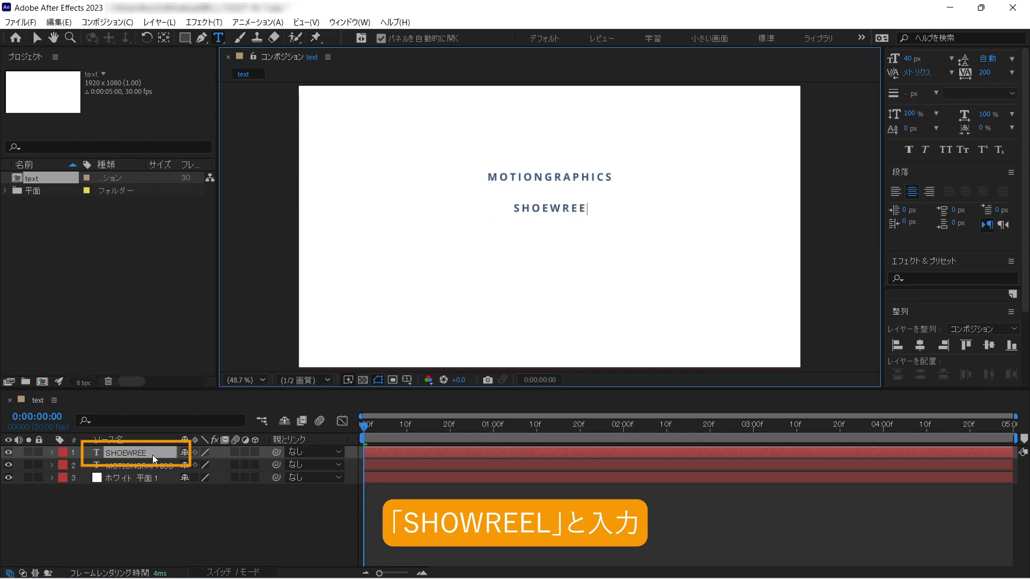
{"action": "type", "text": "L"}
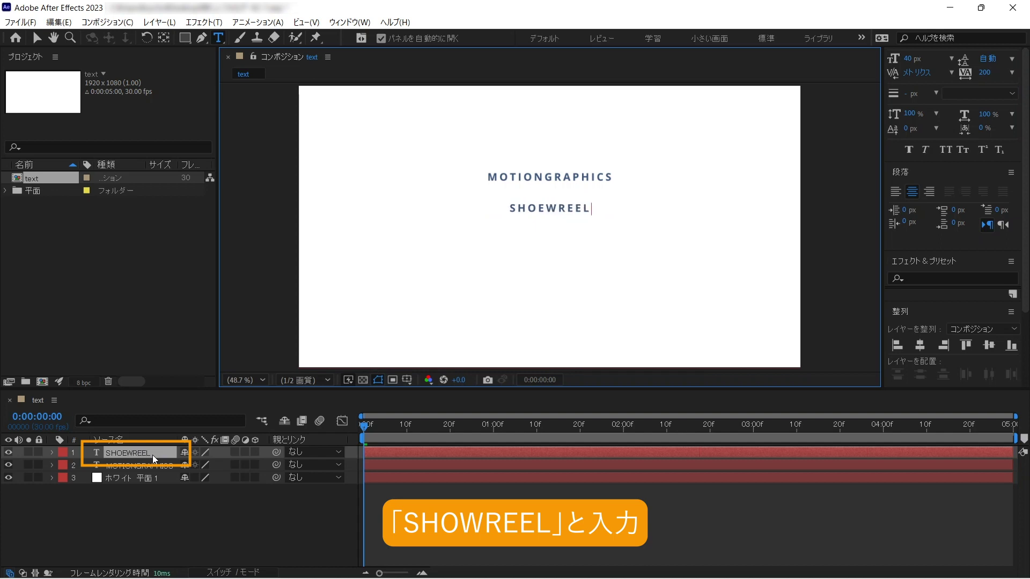
{"action": "key", "text": "BackSpace"}
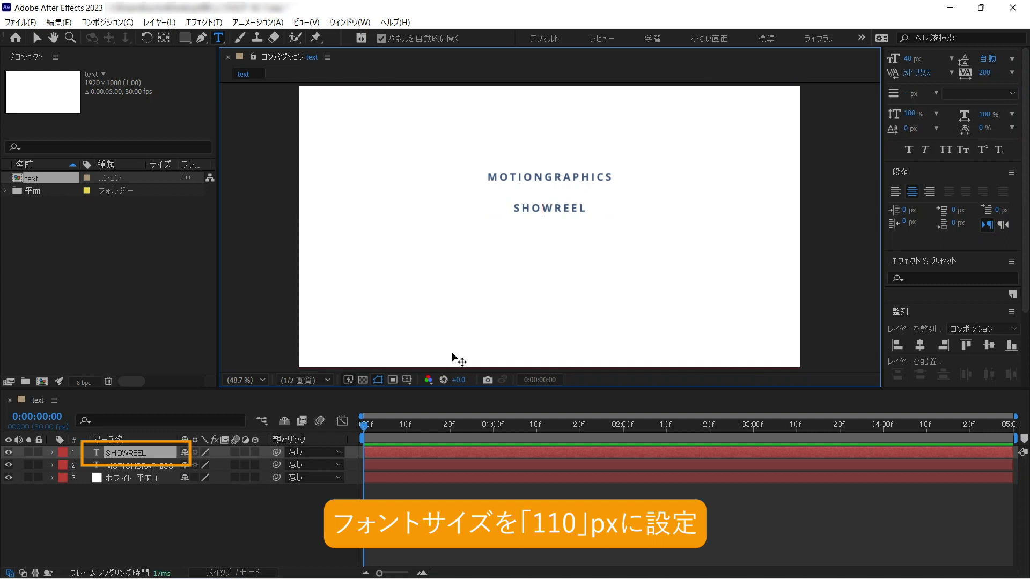
Set the SHOWREEL text layer's font size to 110 px
{"action": "left_click", "coordinate": [152, 454]}
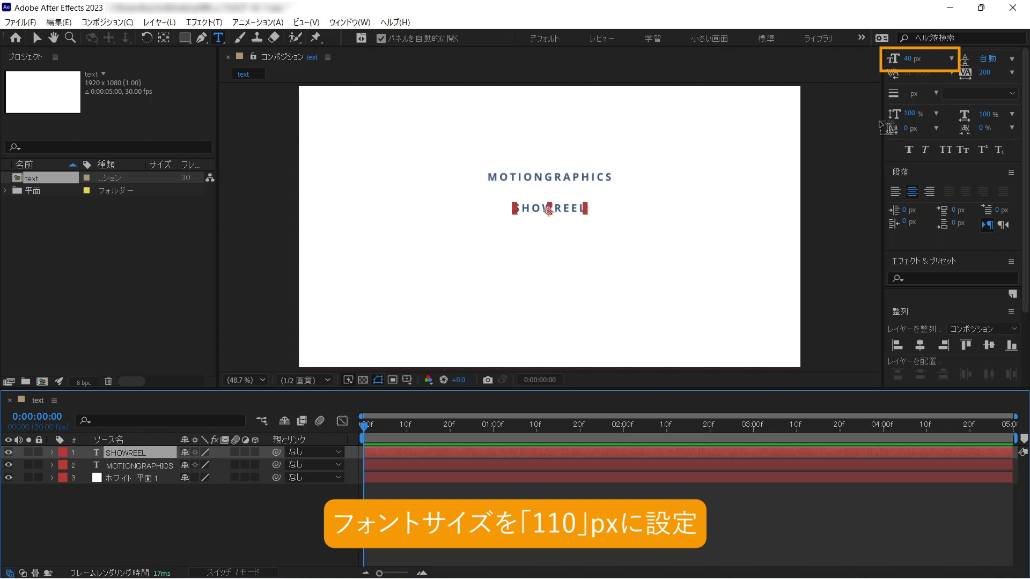
{"action": "left_click", "coordinate": [908, 58]}
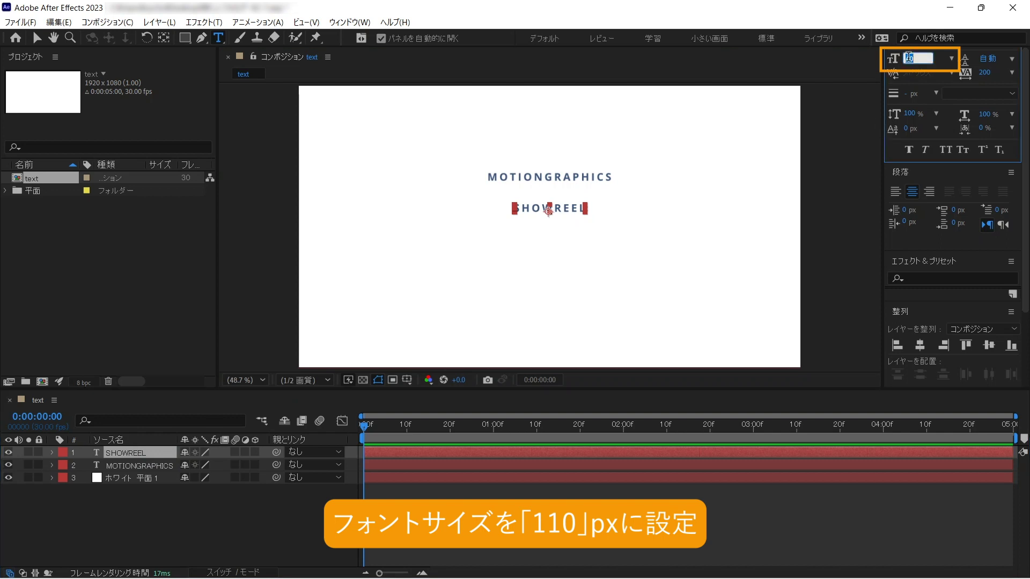
{"action": "type", "text": "110"}
{"action": "key", "text": "Return"}
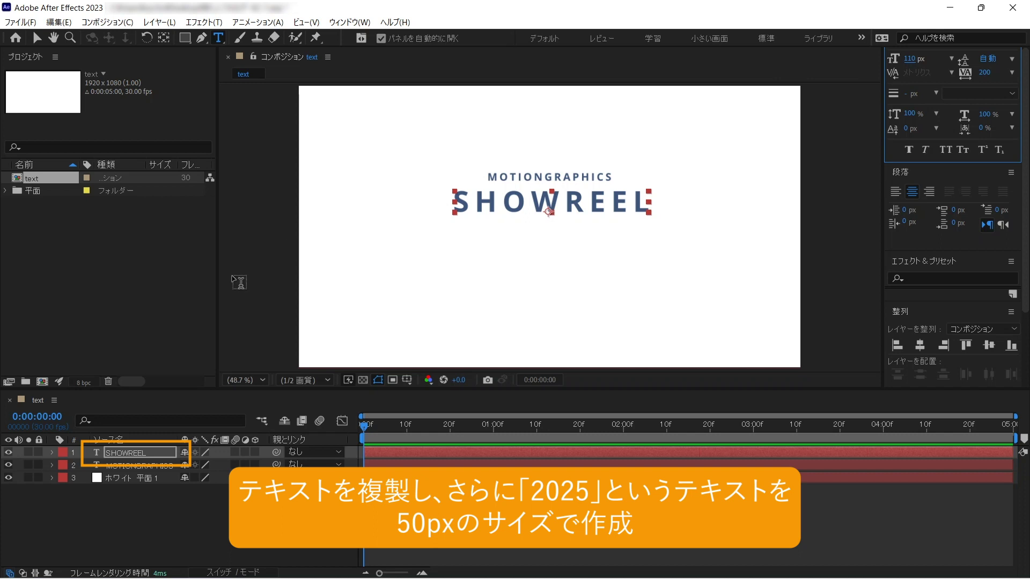
Duplicate the SHOWREEL layer, move the copy just below it, and retype it as '2025'
{"action": "left_click", "coordinate": [138, 455]}
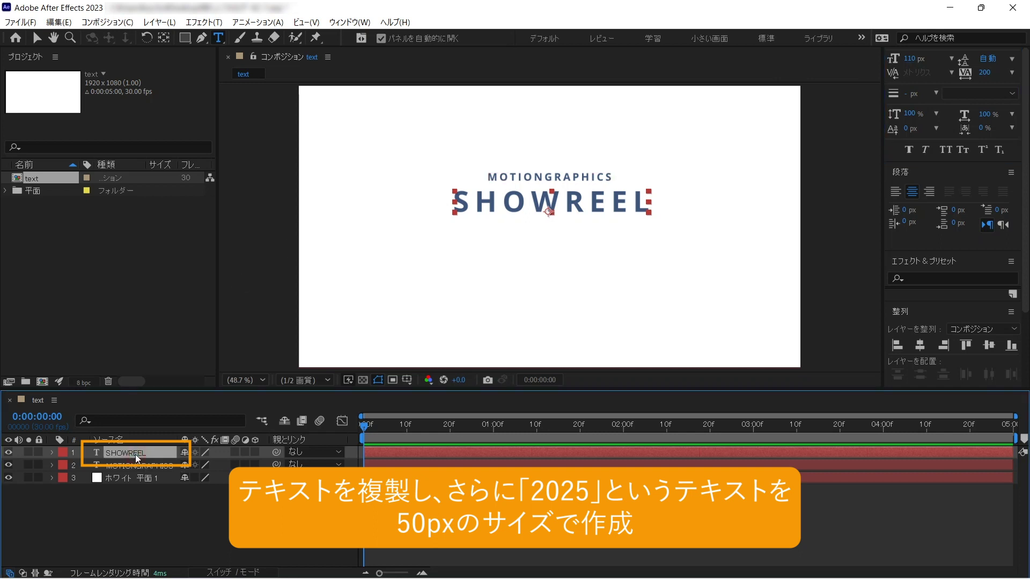
{"action": "key", "text": "ctrl+d"}
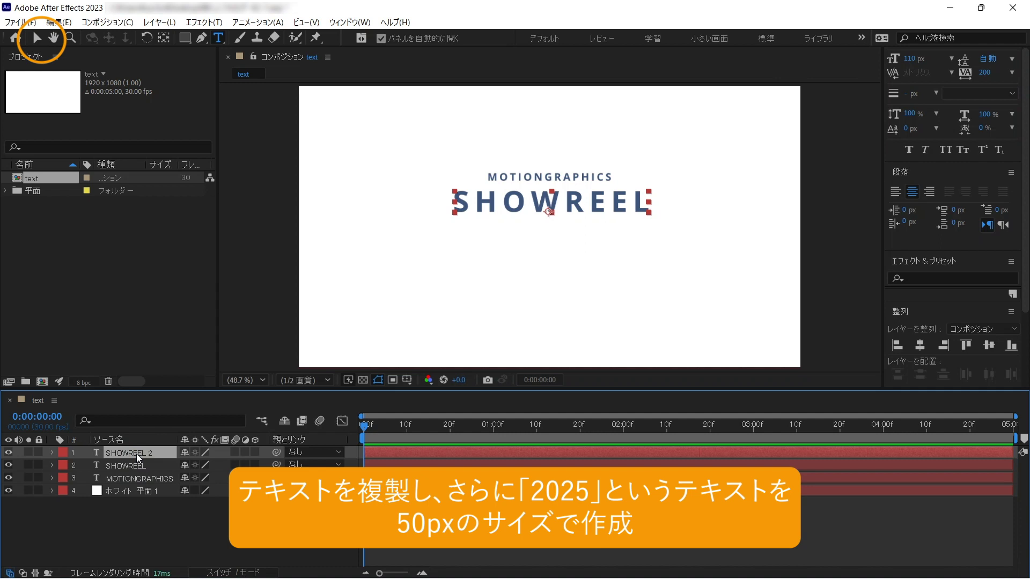
{"action": "left_click", "coordinate": [36, 37]}
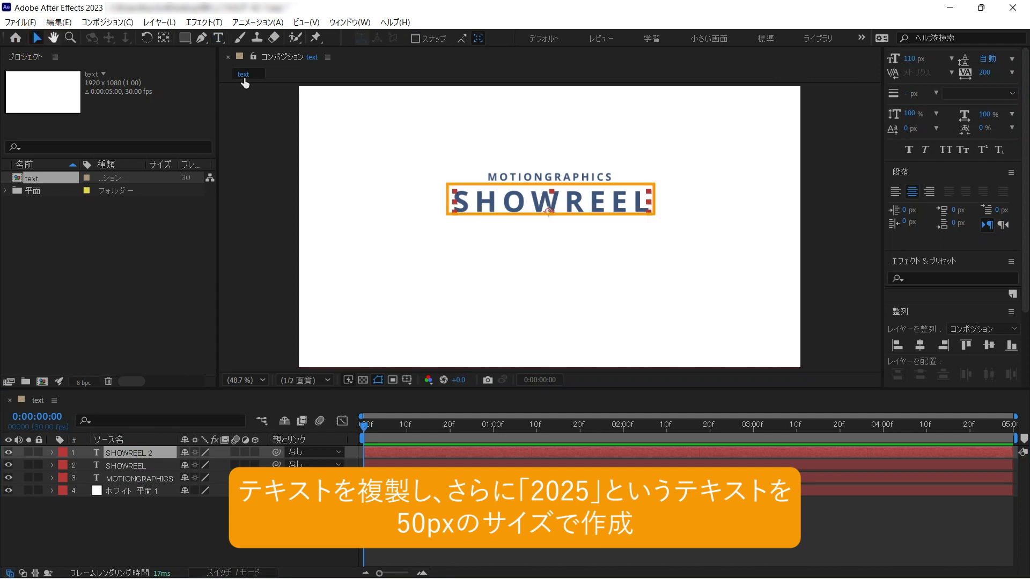
{"action": "left_click_drag", "start_coordinate": [604, 203], "coordinate": [603, 234]}
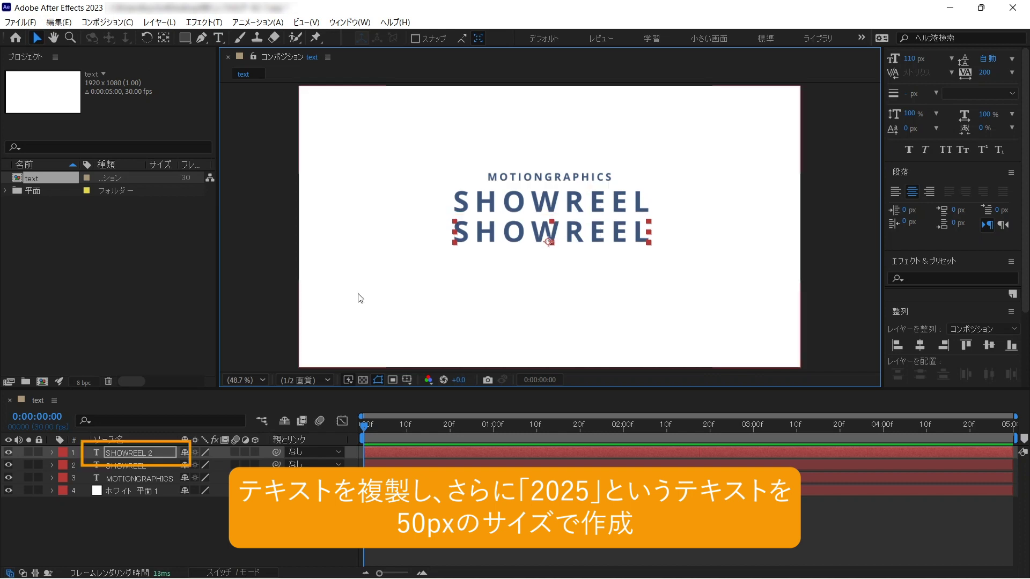
{"action": "double_click", "coordinate": [148, 453]}
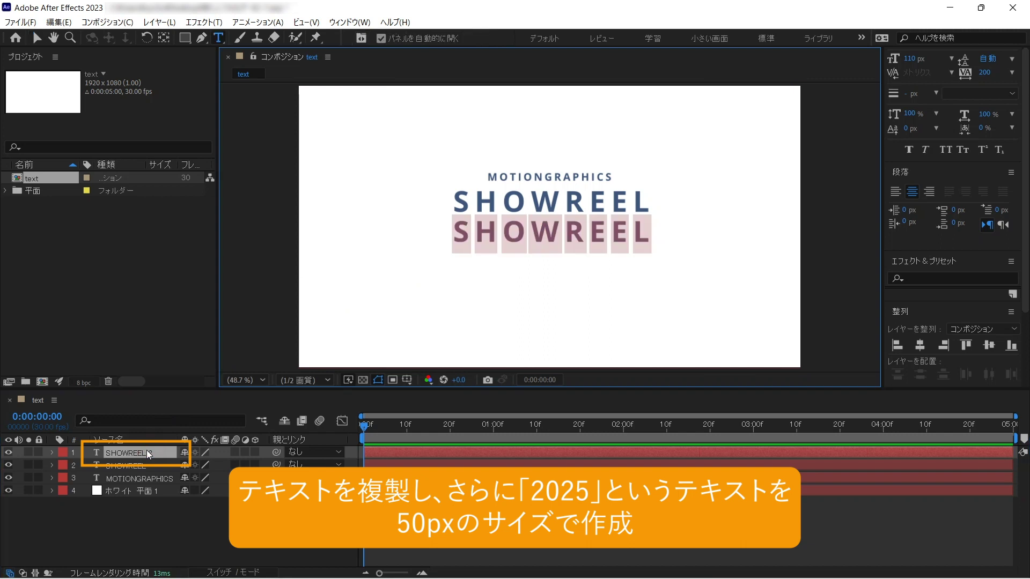
{"action": "type", "text": "2025"}
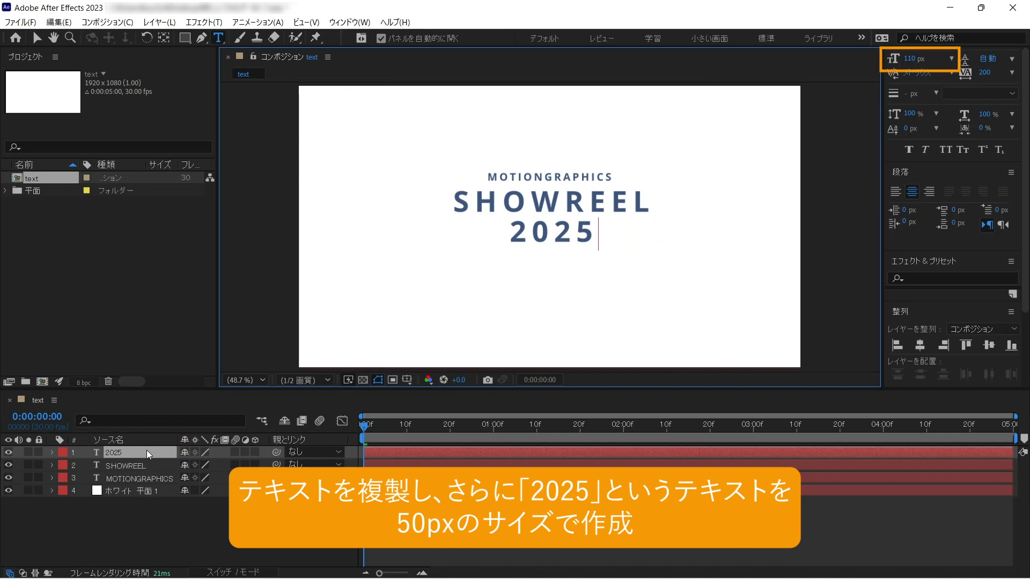
Reduce the 2025 text layer's font size to 50 px
{"action": "left_click", "coordinate": [147, 453]}
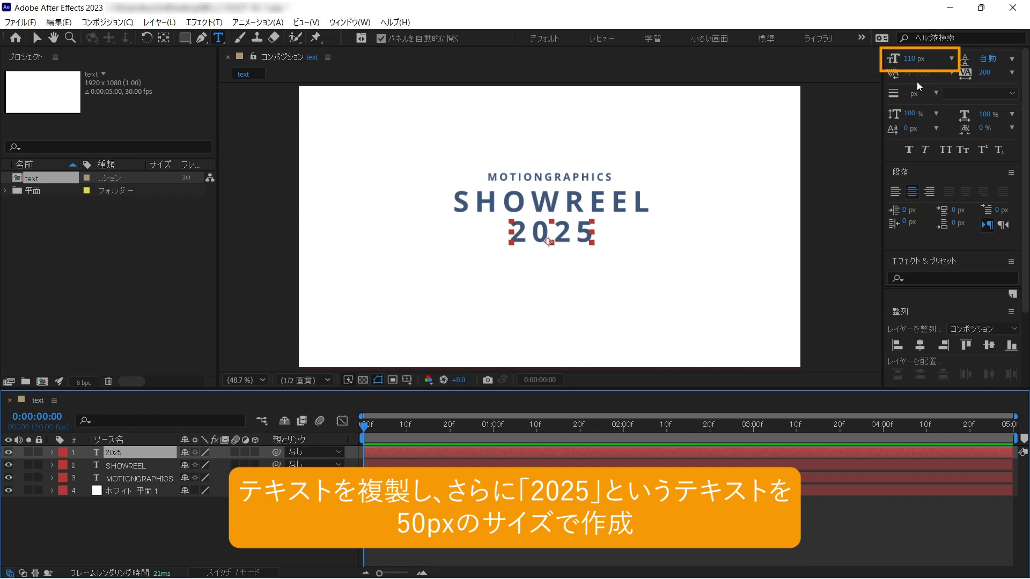
{"action": "left_click", "coordinate": [916, 59]}
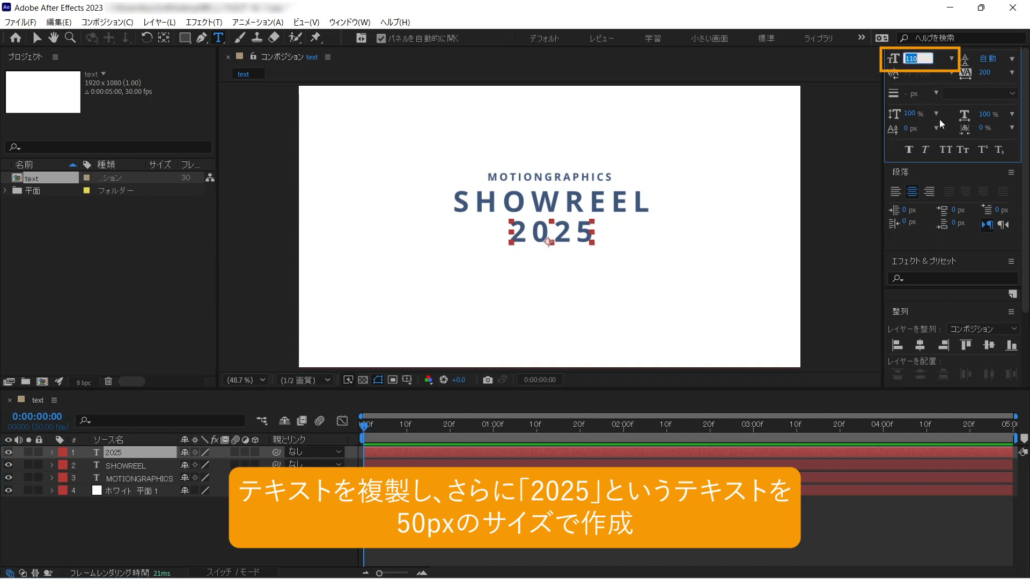
{"action": "type", "text": "50"}
{"action": "key", "text": "Return"}
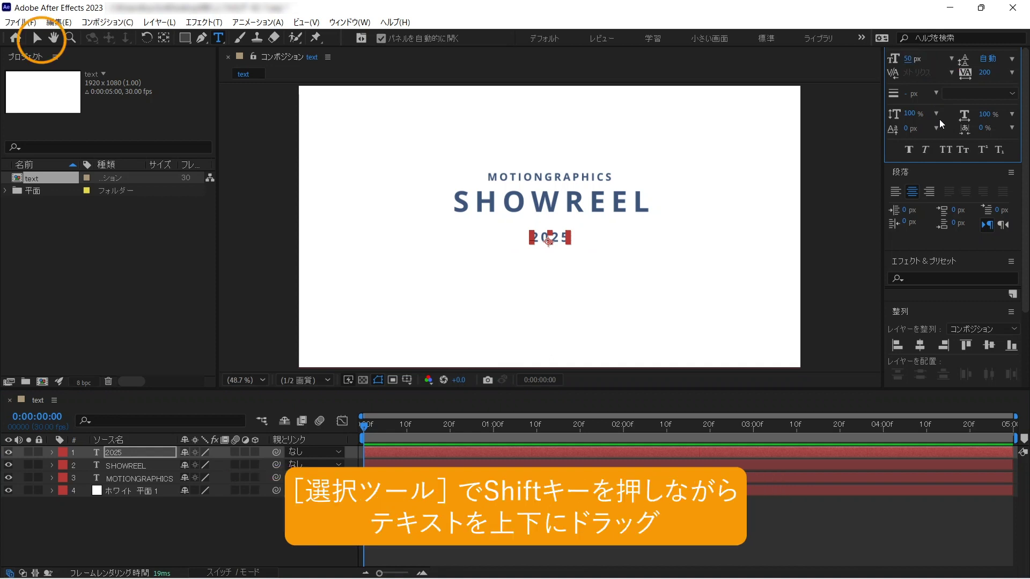
Reposition the 2025 and SHOWREEL lines vertically to tighten the stack around centre
{"action": "key", "text": "v"}
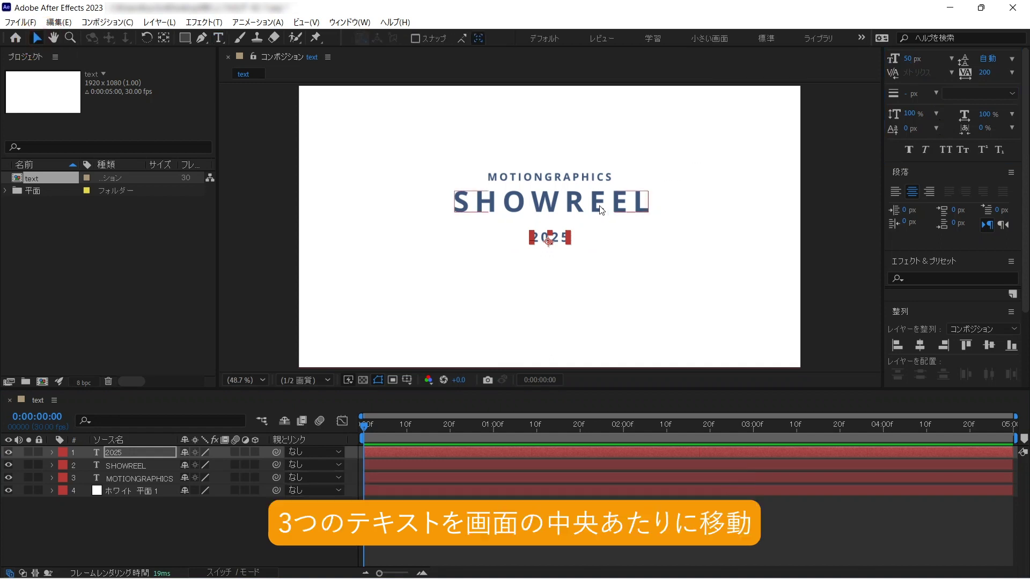
{"action": "left_click", "coordinate": [600, 214]}
{"action": "left_click_drag", "start_coordinate": [561, 239], "coordinate": [570, 223]}
{"action": "left_click_drag", "start_coordinate": [574, 182], "coordinate": [579, 199]}
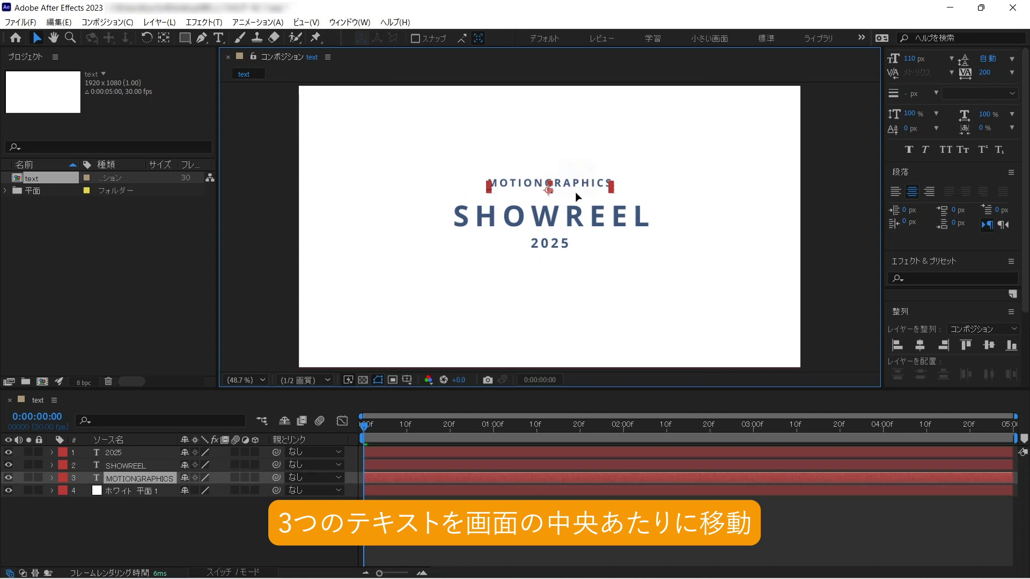